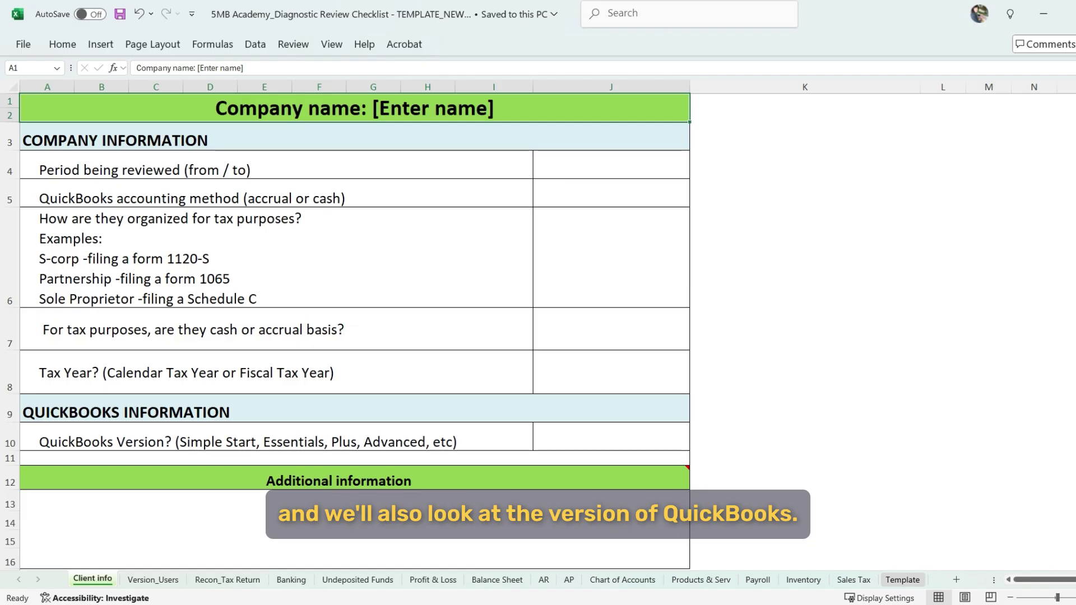
{"action": "left_click", "coordinate": [227, 580]}
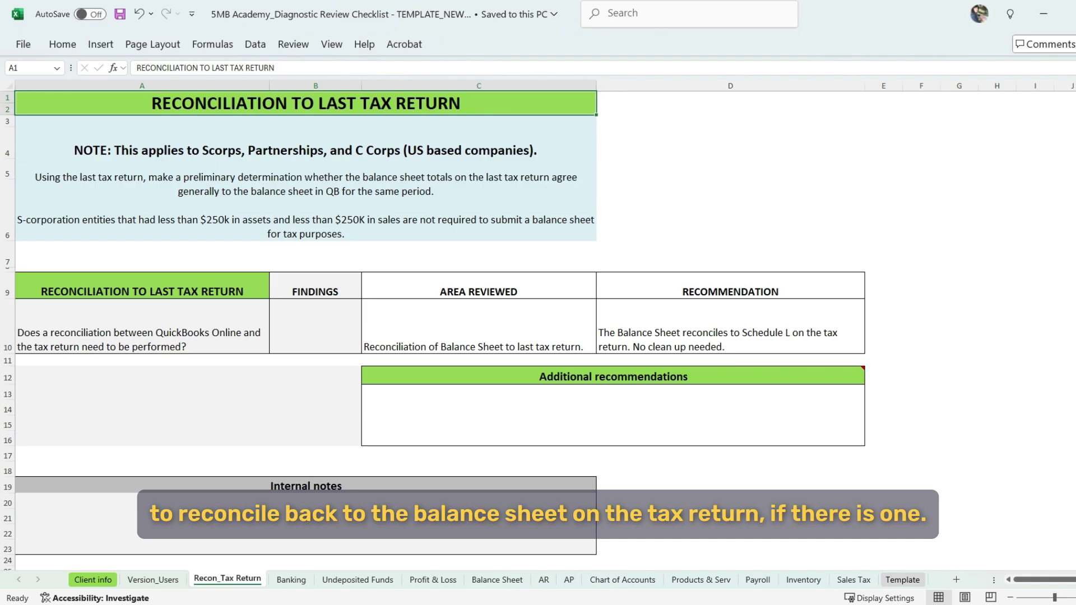
{"action": "left_click", "coordinate": [142, 331]}
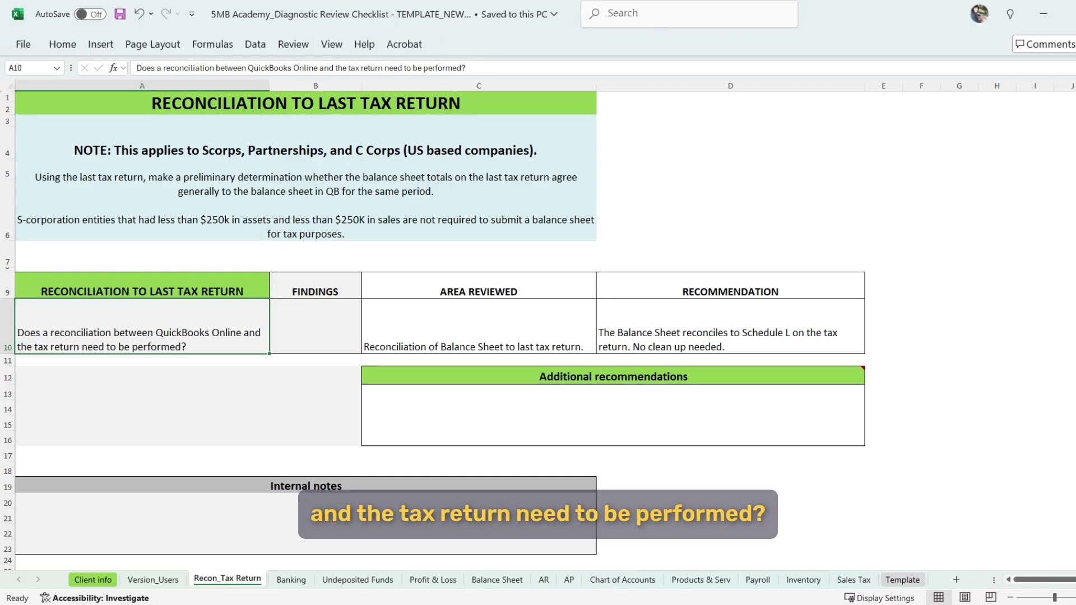
Set the B10 reconciliation finding to 'Clean up needed' so it recommends a Schedule L reconciliation.
{"action": "left_click", "coordinate": [316, 326]}
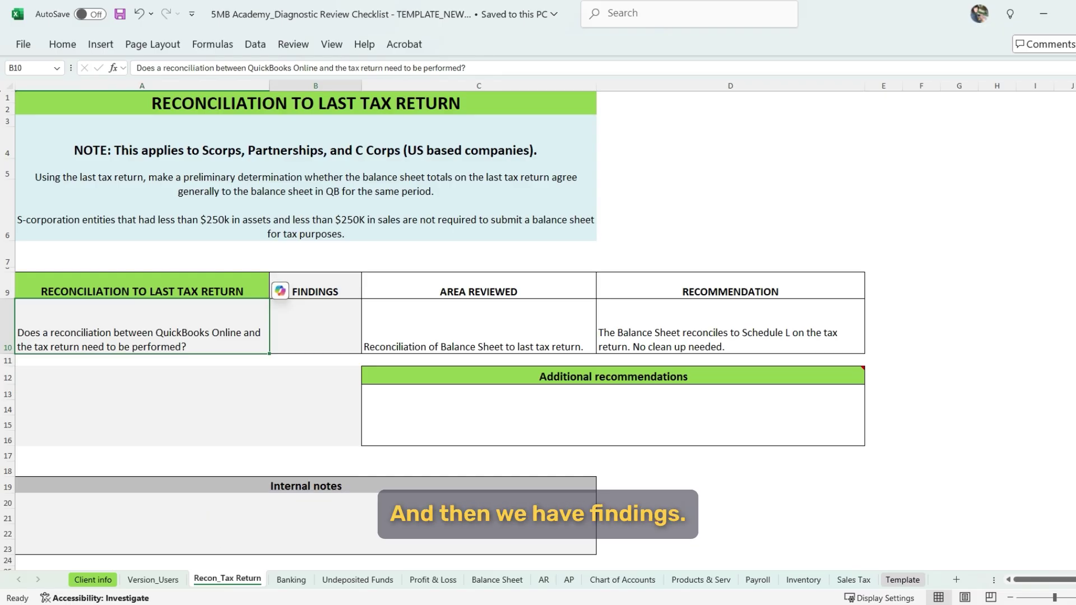
{"action": "key", "text": "alt+Down"}
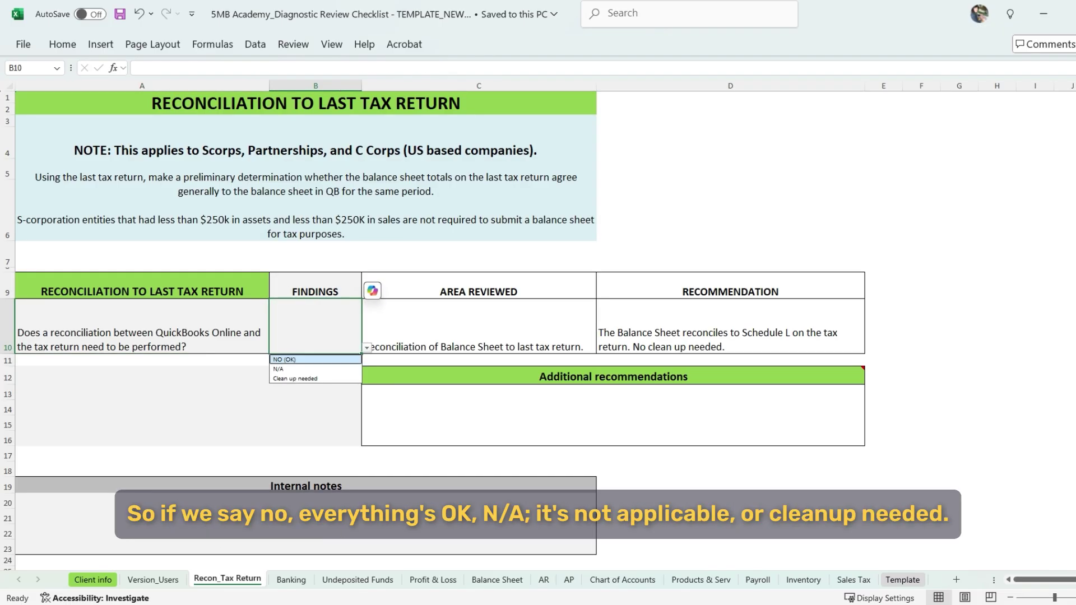
{"action": "key", "text": "Down"}
{"action": "key", "text": "Down"}
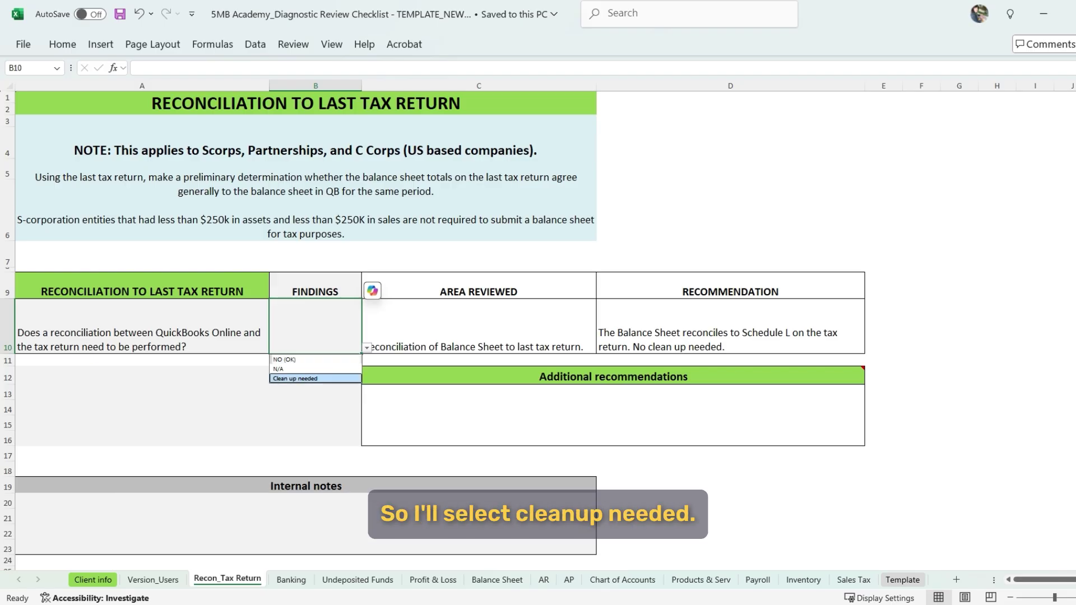
{"action": "key", "text": "Return"}
{"action": "left_click", "coordinate": [731, 331]}
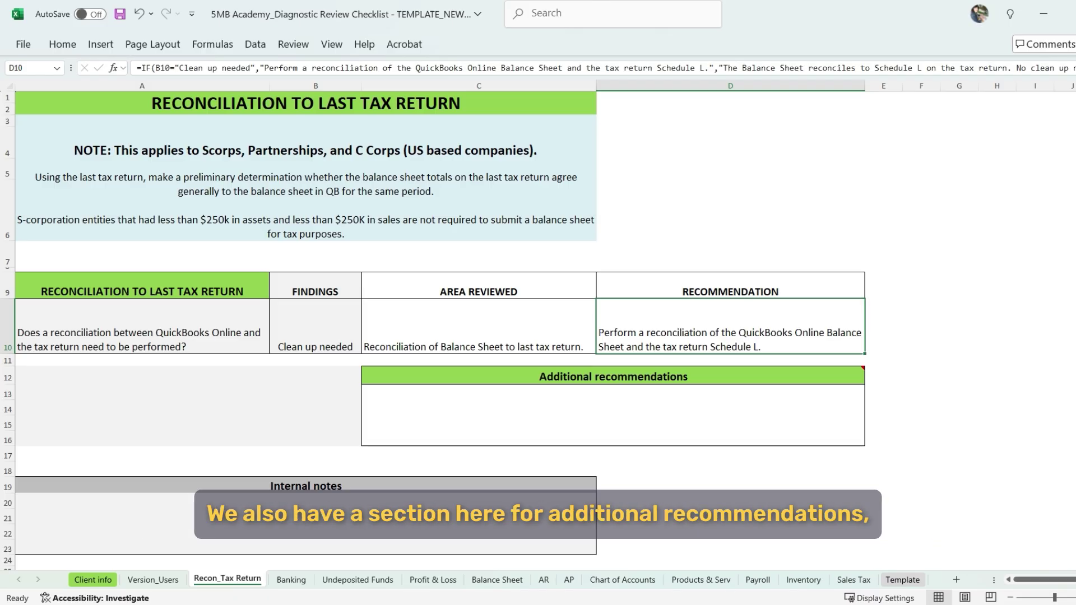
{"action": "left_click", "coordinate": [613, 415]}
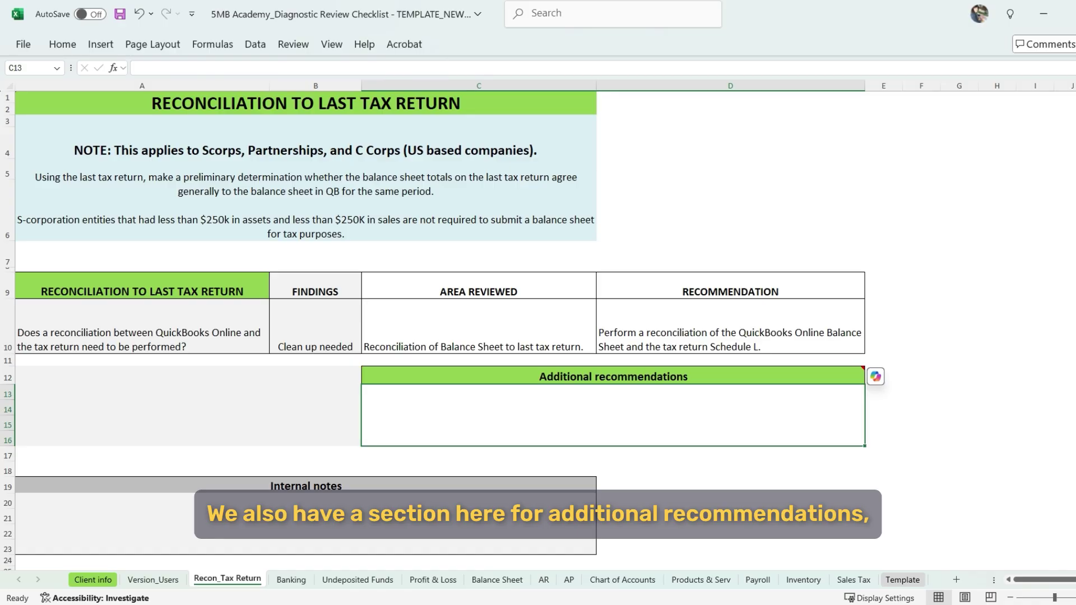
{"action": "left_click", "coordinate": [306, 525]}
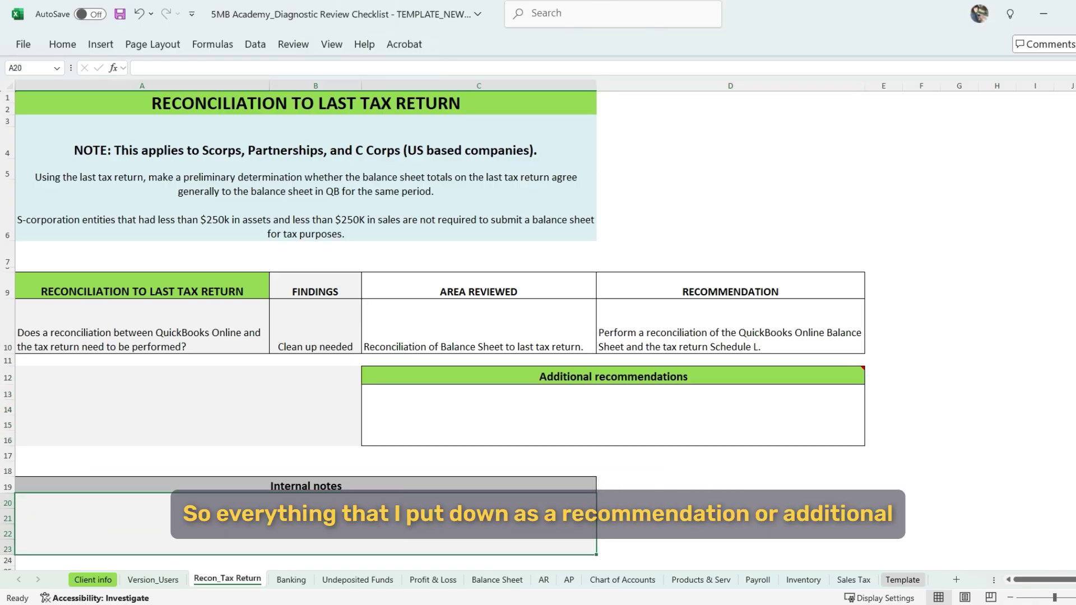
{"action": "left_click", "coordinate": [731, 327]}
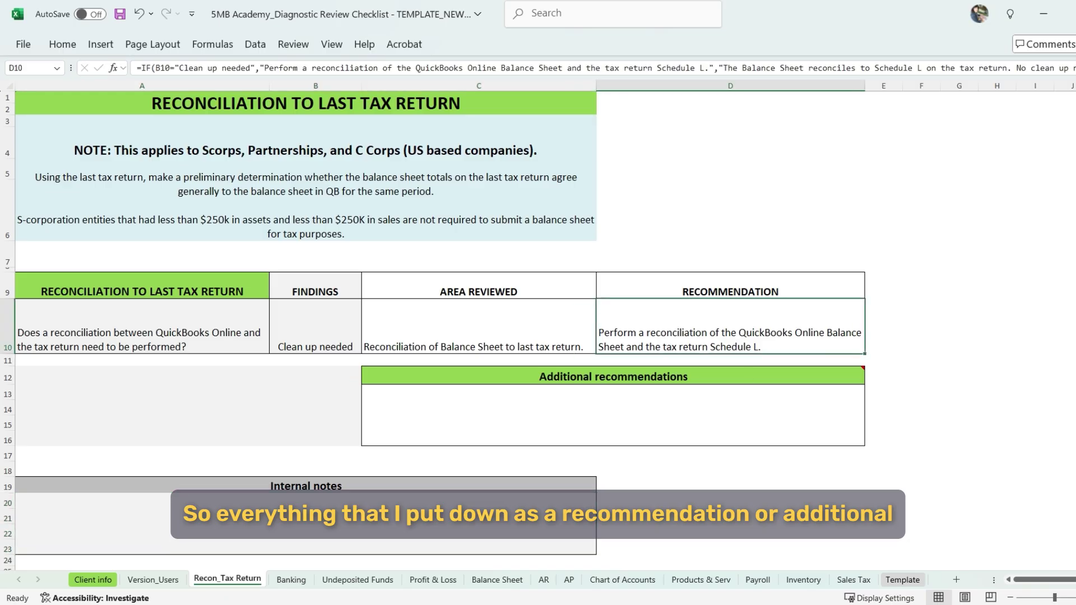
{"action": "left_click", "coordinate": [614, 415]}
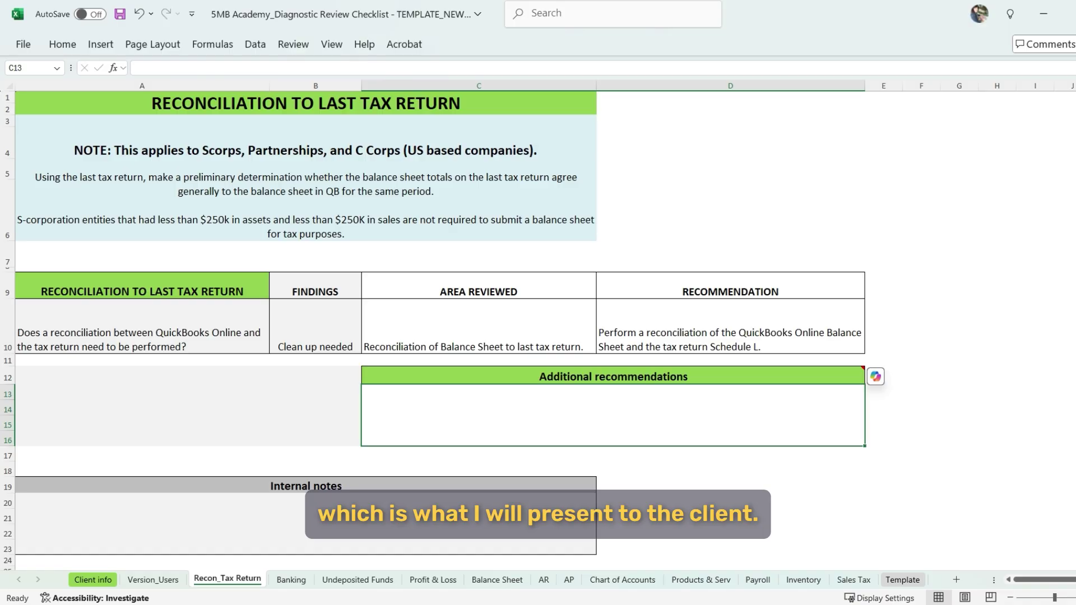
Advance to the next sheet, Undeposited Funds, with Ctrl+Page Down.
{"action": "key", "text": "ctrl+Page_Down"}
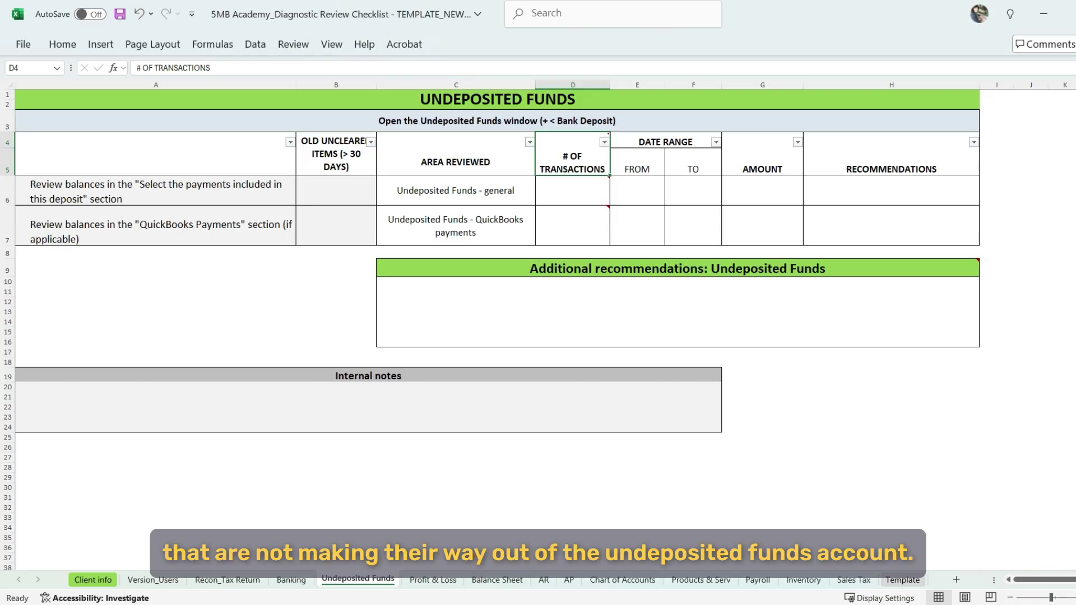
Choose 'Clean up needed' for the general Undeposited Funds finding in B6.
{"action": "left_click", "coordinate": [337, 191]}
{"action": "left_click", "coordinate": [382, 199]}
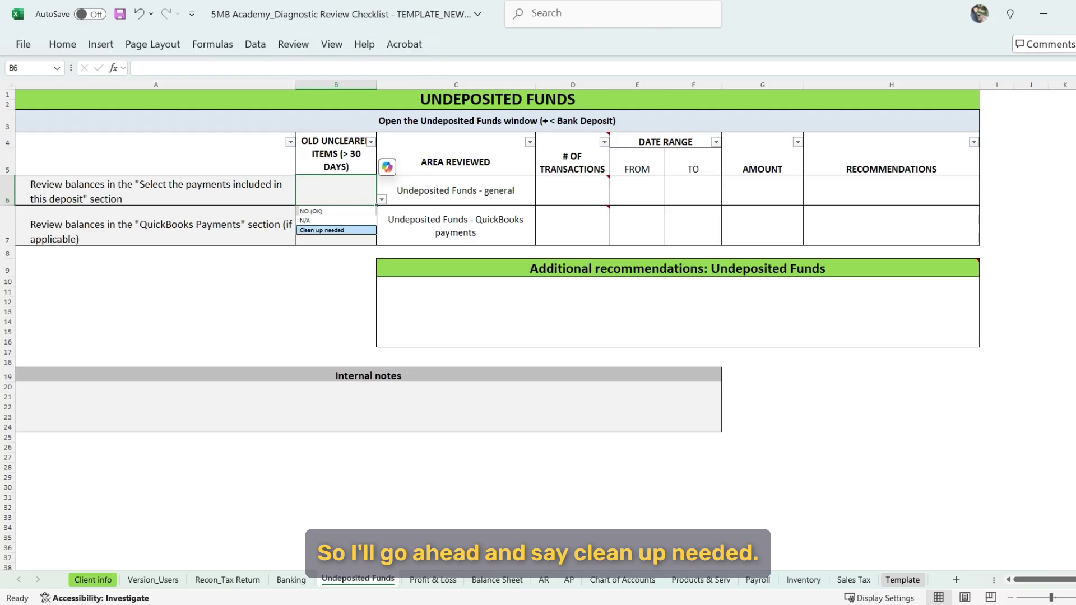
{"action": "key", "text": "Return"}
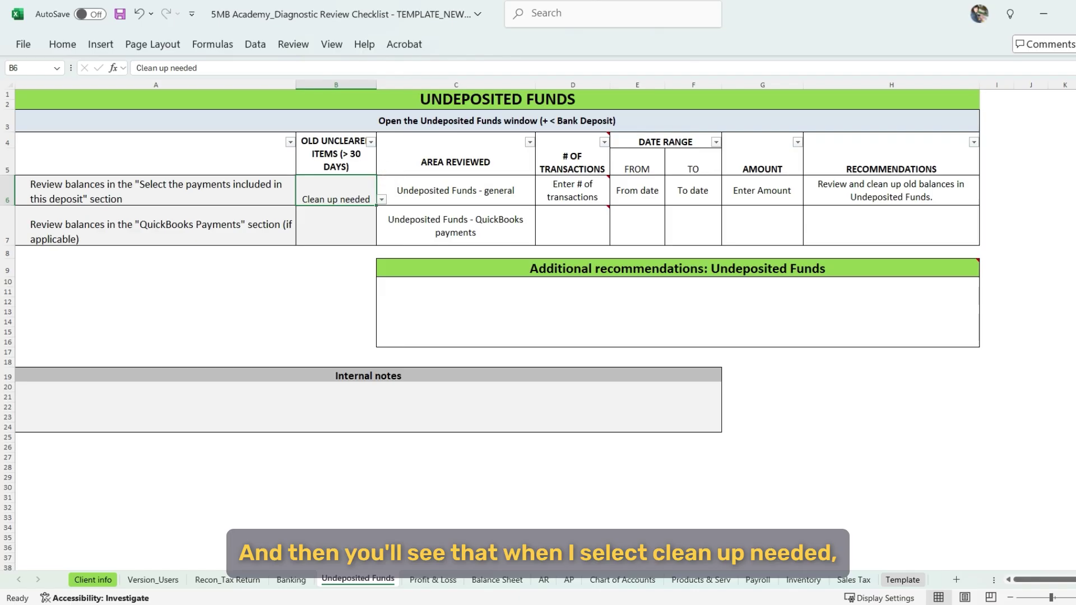
{"action": "mouse_move", "coordinate": [603, 182]}
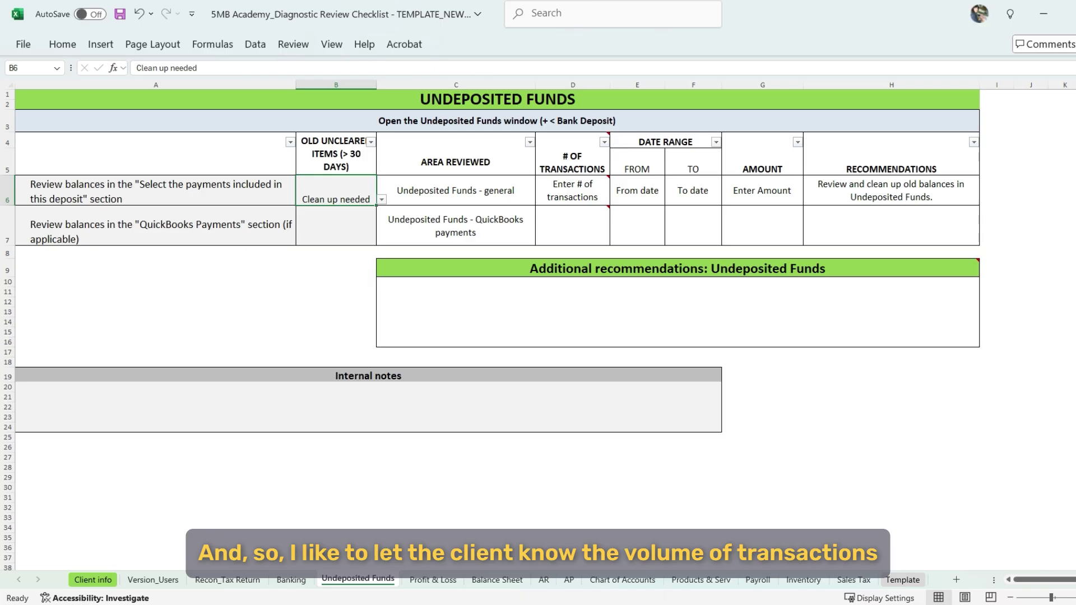
{"action": "mouse_move", "coordinate": [603, 210]}
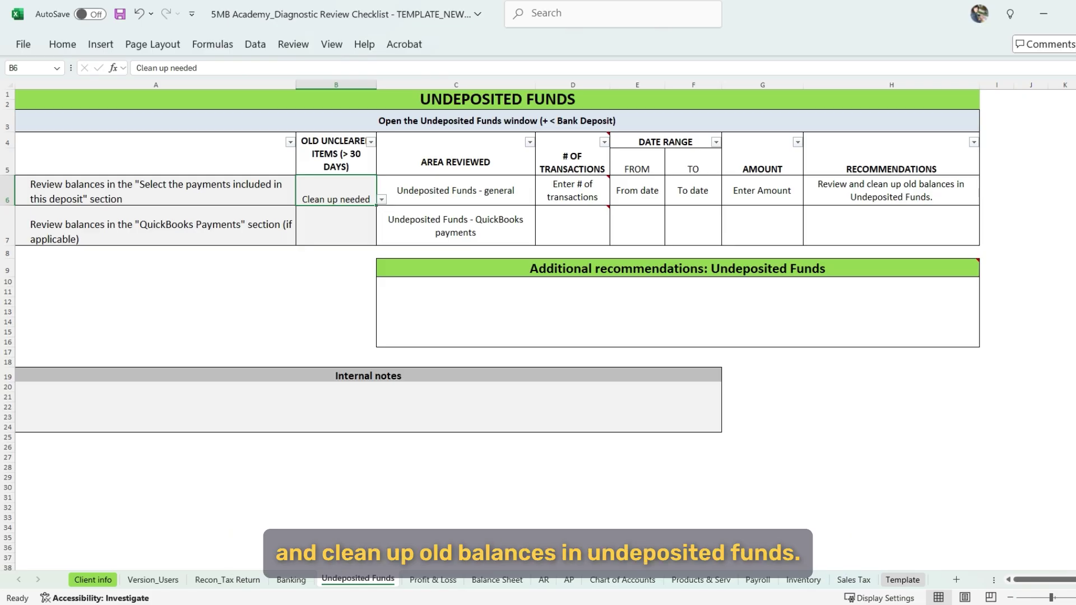
Switch to the Profit & Loss sheet and look over its questions.
{"action": "key", "text": "ctrl+Page_Down"}
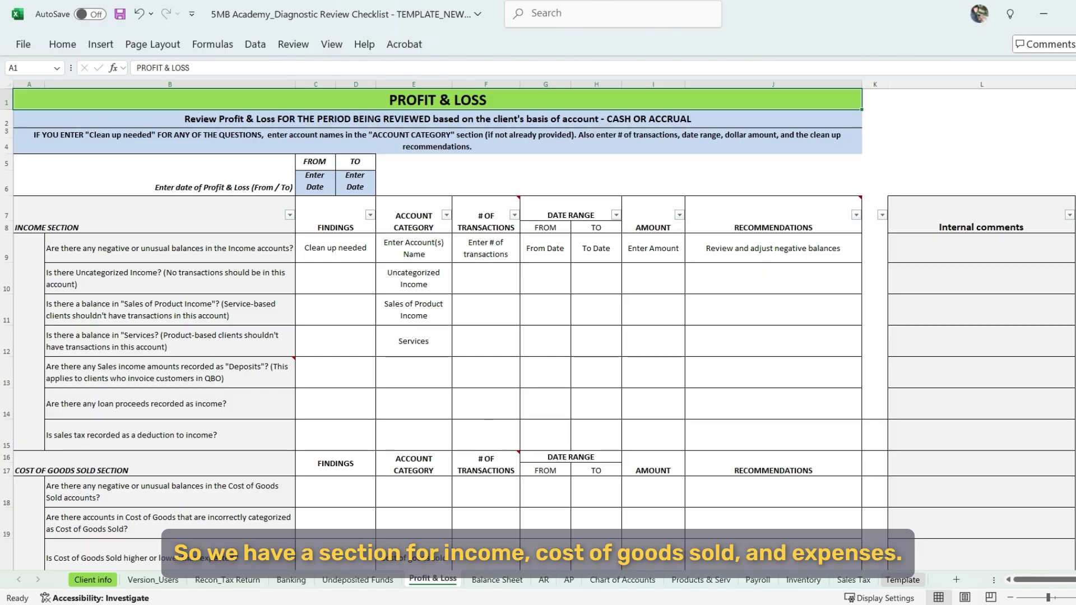
{"action": "scroll", "coordinate": [538, 330], "scroll_direction": "down", "scroll_amount": 1}
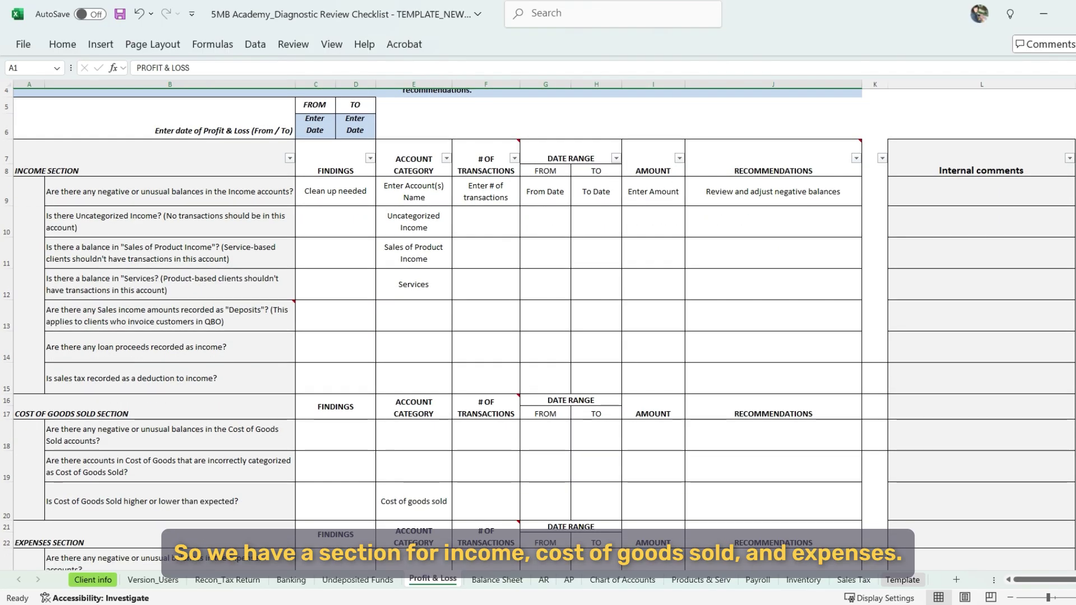
{"action": "scroll", "coordinate": [538, 329], "scroll_direction": "up", "scroll_amount": 1}
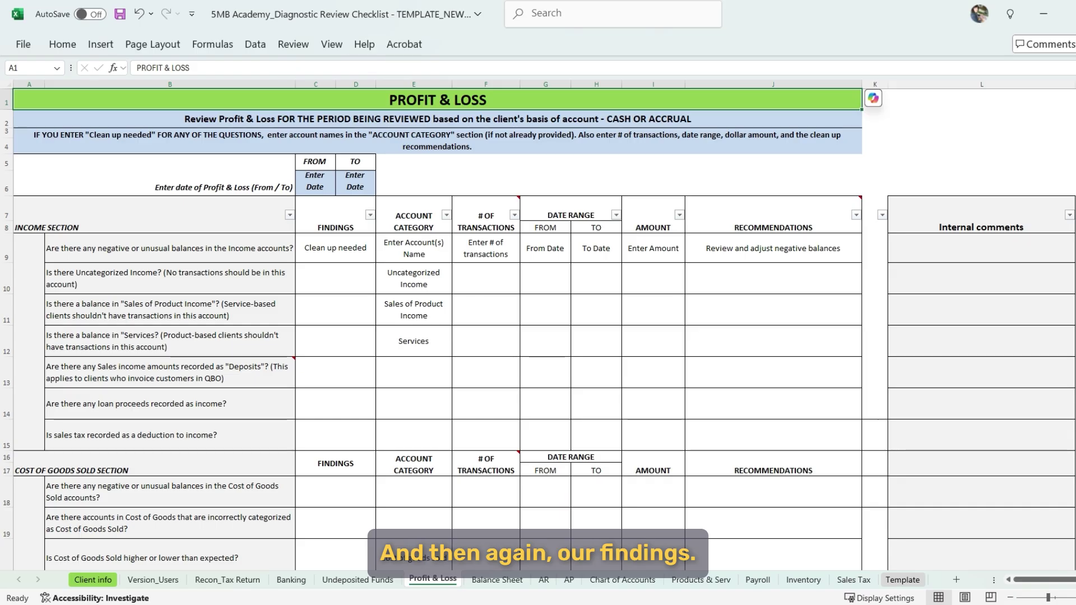
Set the C9 unusual income balances finding to 'Clean up needed', then check the E9 category.
{"action": "left_click", "coordinate": [336, 248]}
{"action": "key", "text": "alt+Down"}
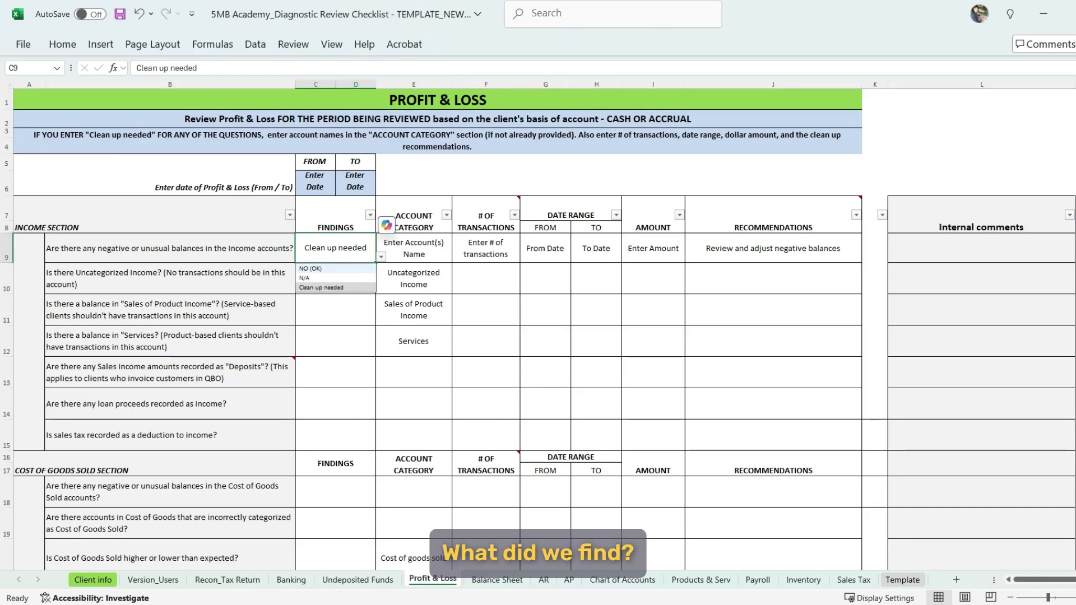
{"action": "key", "text": "Down"}
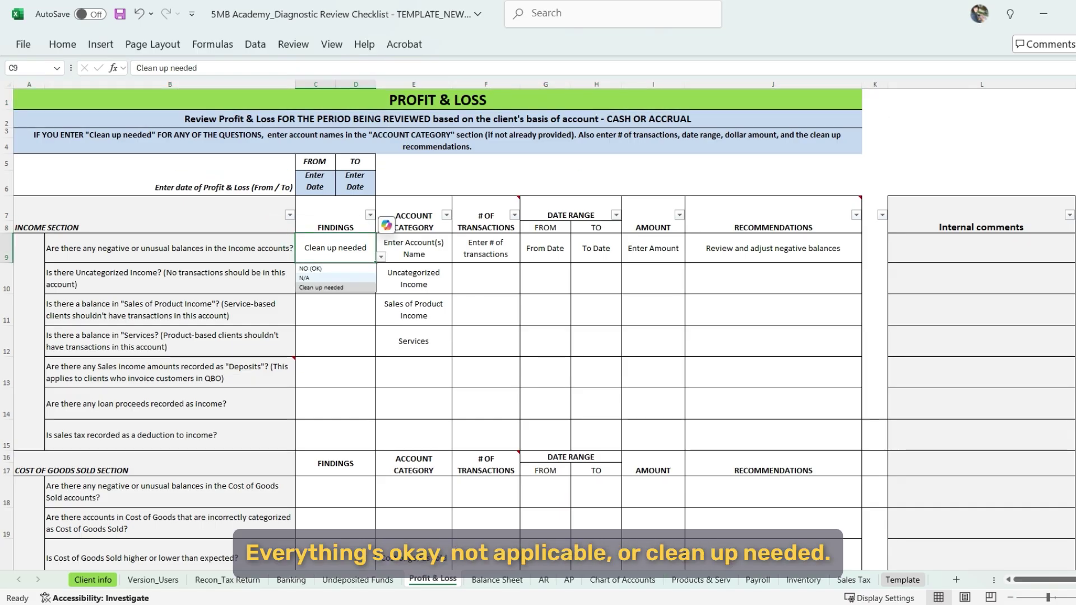
{"action": "key", "text": "Down"}
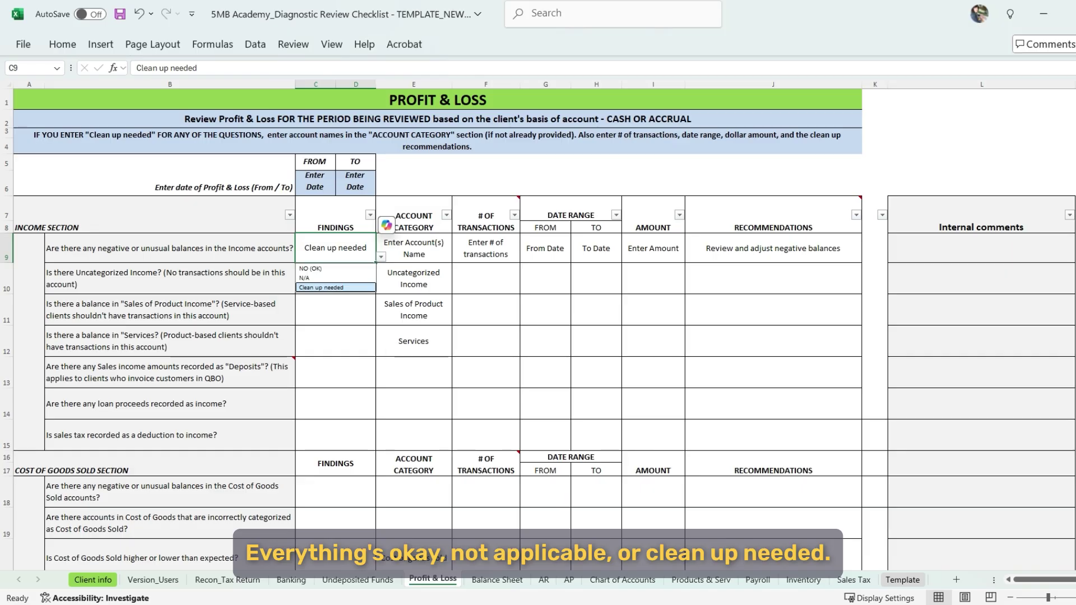
{"action": "key", "text": "Return"}
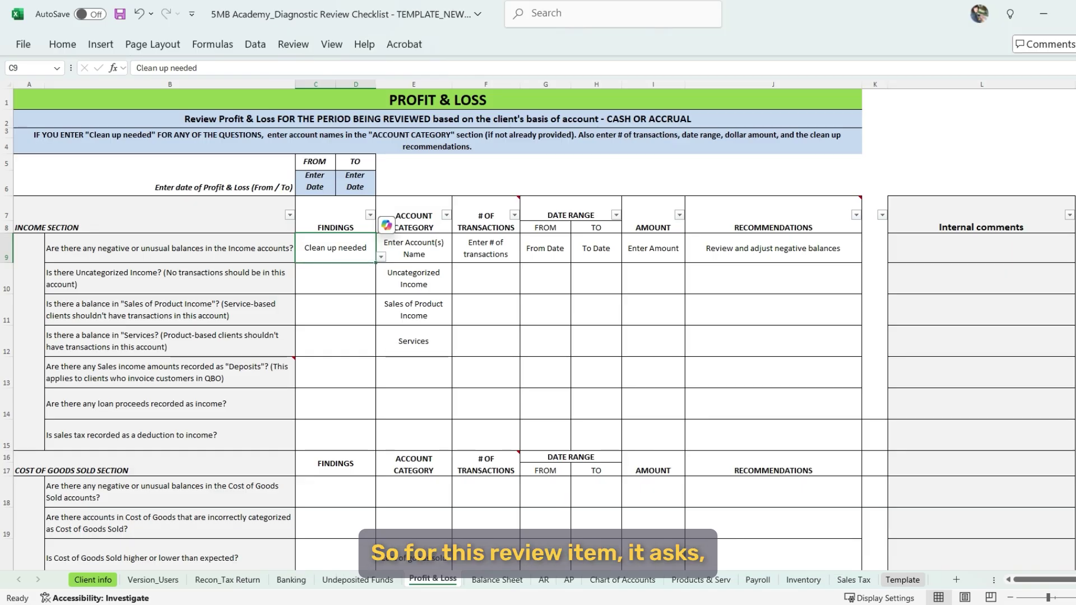
{"action": "key", "text": "Left"}
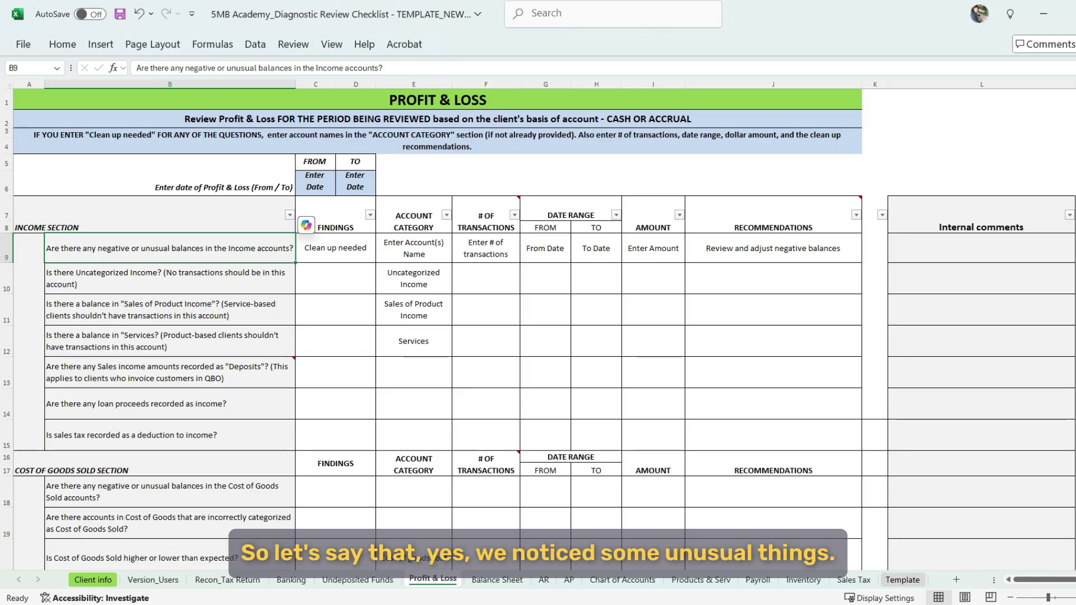
{"action": "left_click", "coordinate": [335, 248]}
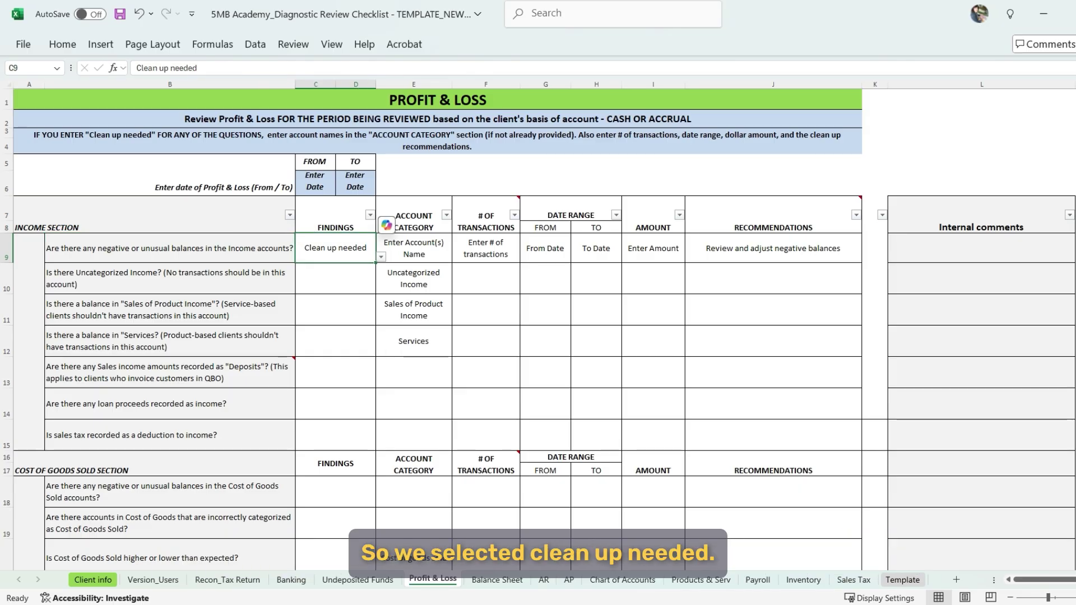
{"action": "left_click", "coordinate": [413, 247]}
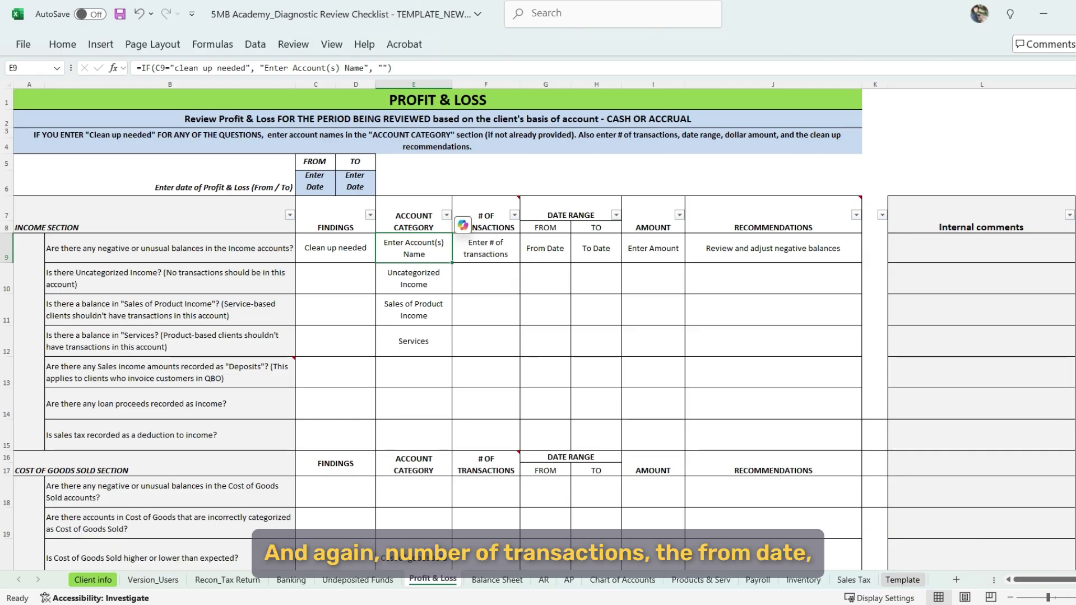
{"action": "left_click", "coordinate": [486, 279]}
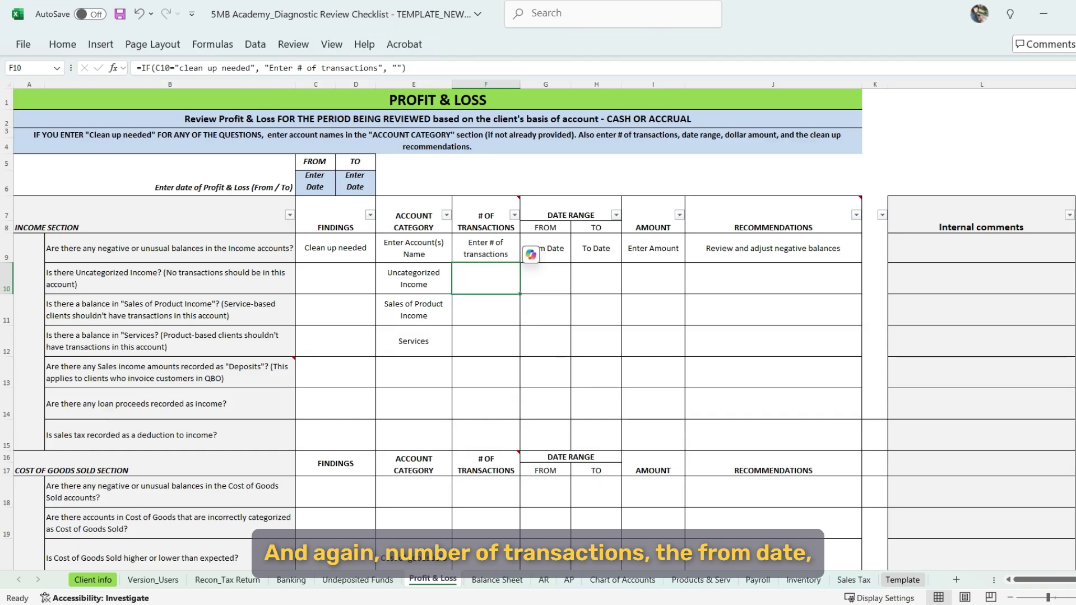
{"action": "left_click", "coordinate": [546, 278]}
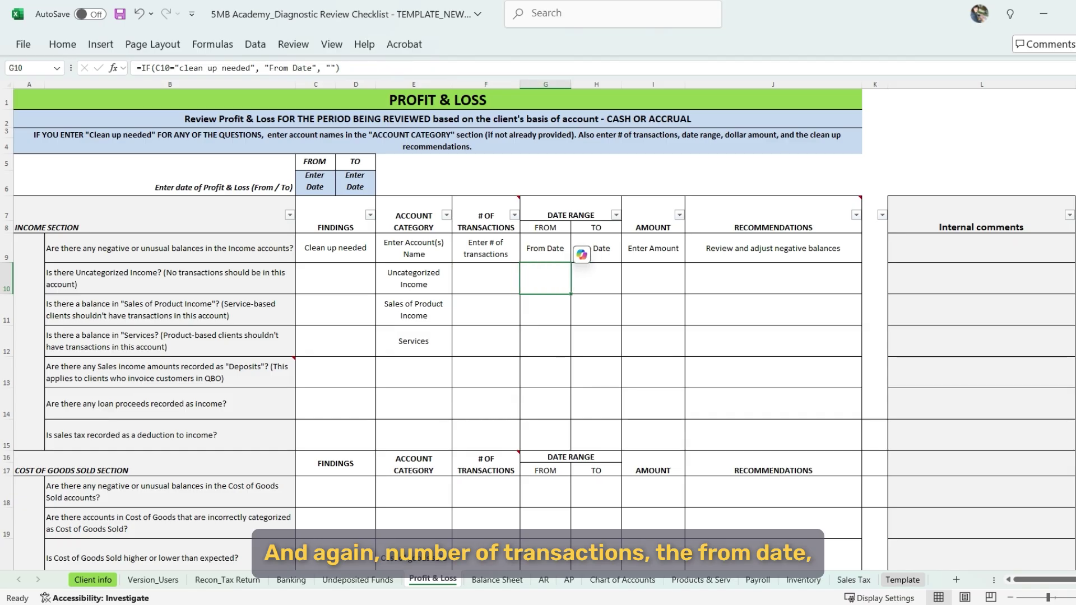
{"action": "left_click", "coordinate": [596, 278]}
{"action": "left_click", "coordinate": [653, 279]}
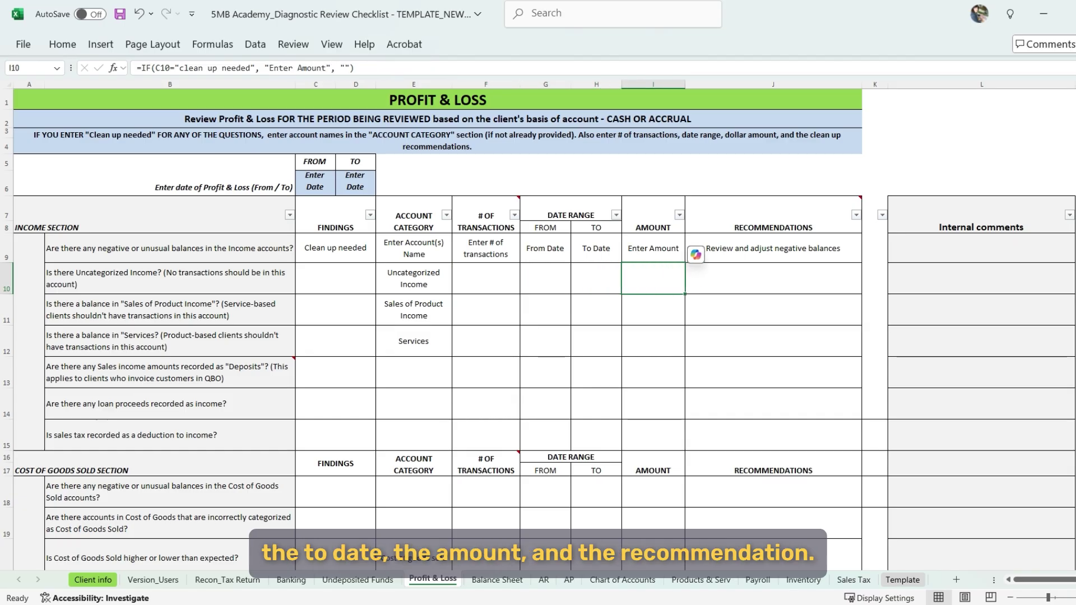
{"action": "left_click", "coordinate": [774, 278]}
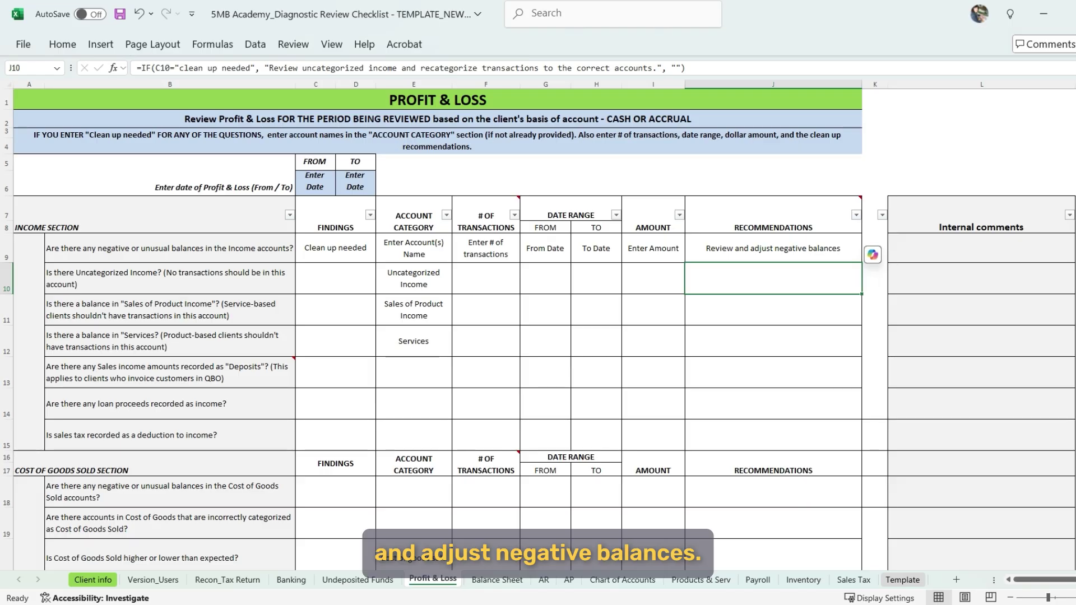
{"action": "left_click", "coordinate": [982, 248]}
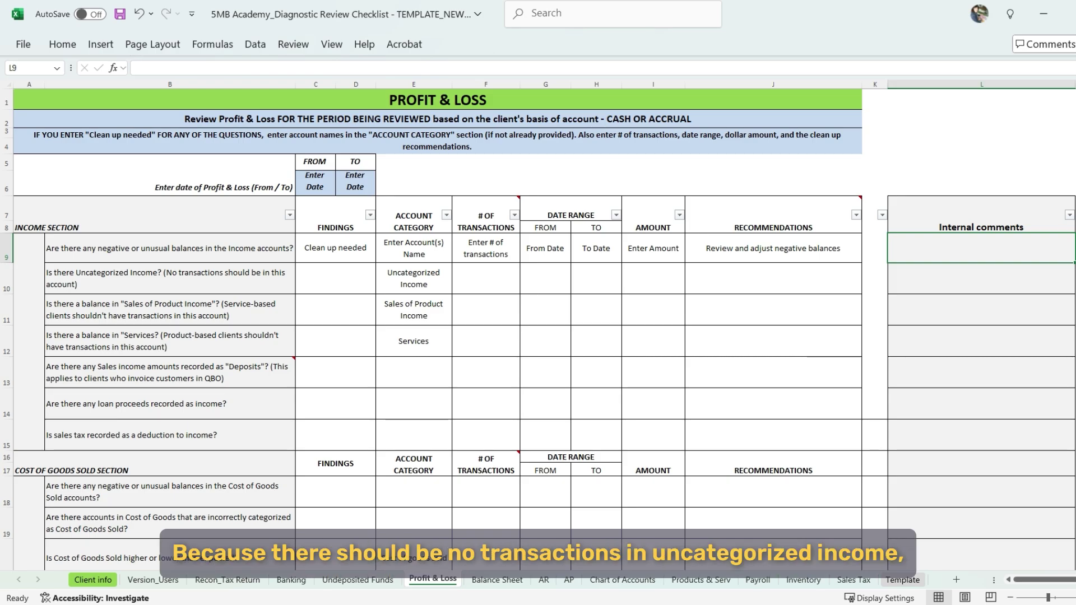
Mark Uncategorized Income in C10 as 'Clean up needed' and check its E10 category.
{"action": "left_click", "coordinate": [336, 278]}
{"action": "key", "text": "alt+Down"}
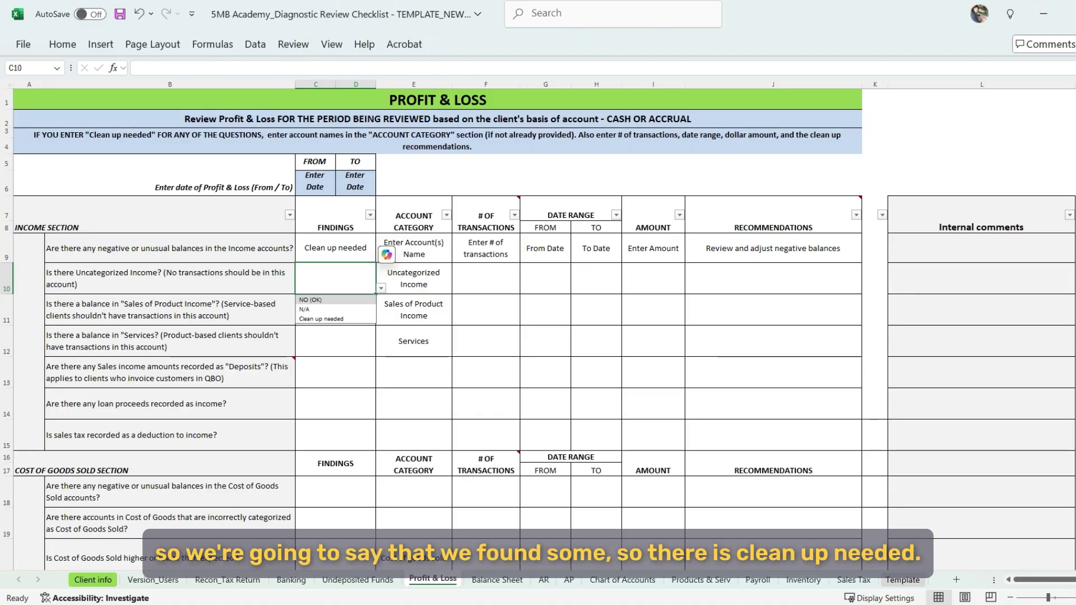
{"action": "key", "text": "Down"}
{"action": "key", "text": "Down"}
{"action": "key", "text": "Down"}
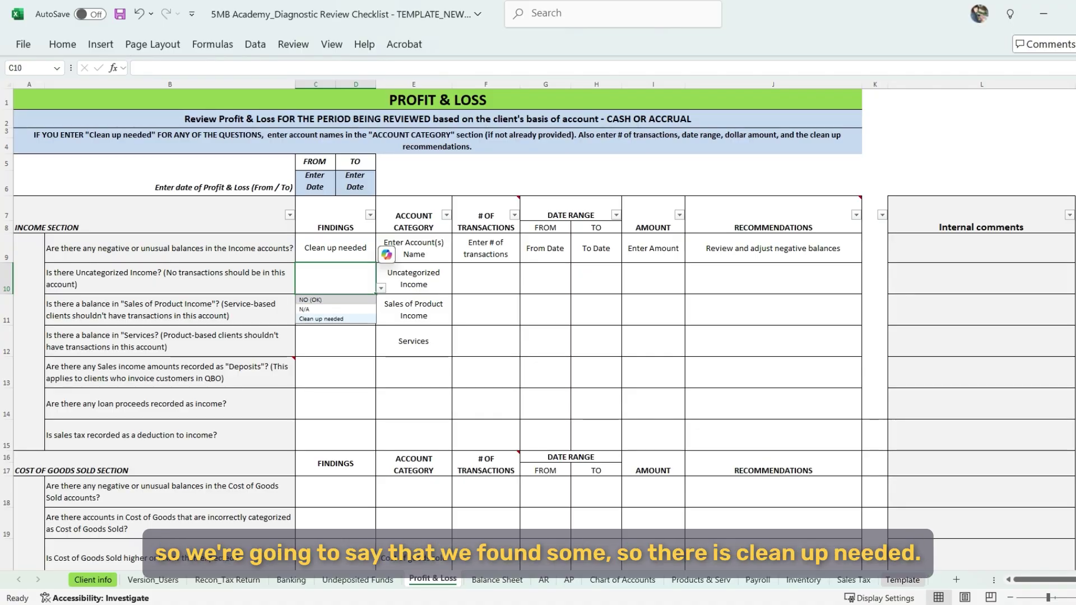
{"action": "key", "text": "Return"}
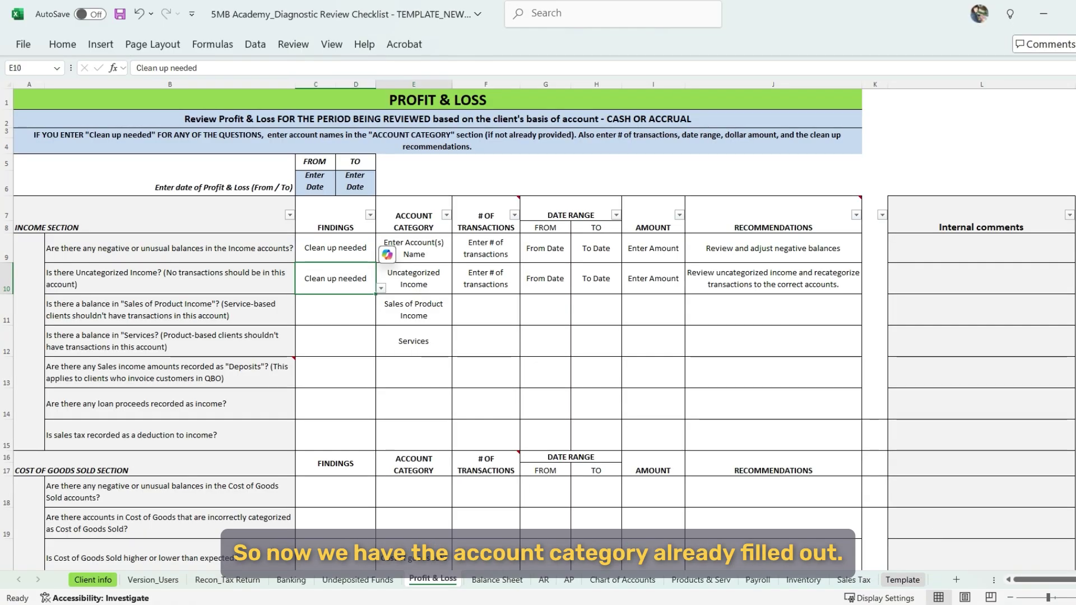
{"action": "left_click", "coordinate": [414, 279]}
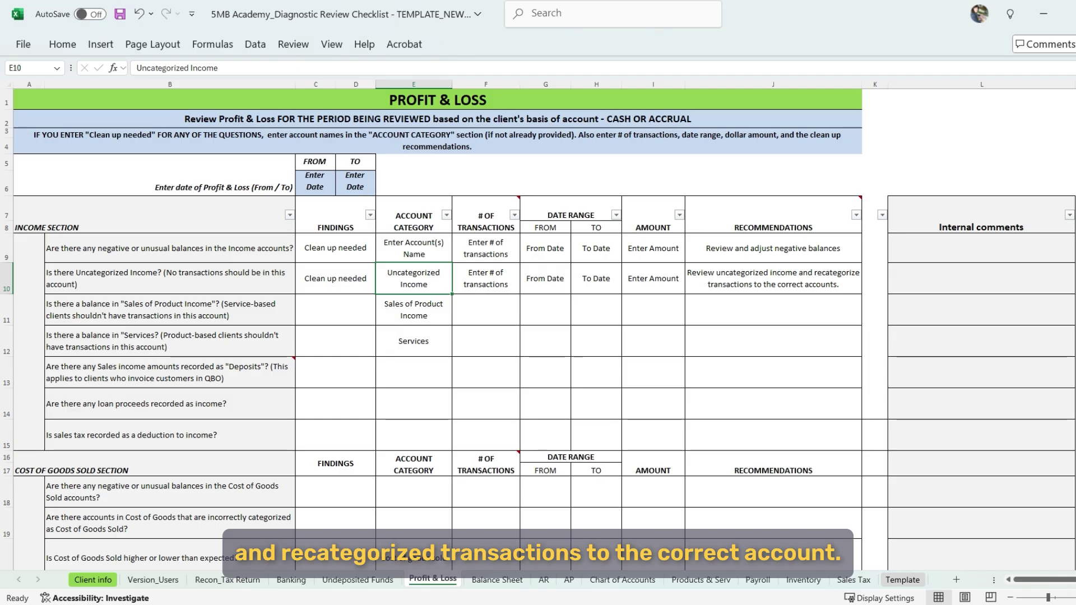
On Accounts Receivable, set the C7 over-90-days finding to 'Clean up needed', then view questions A8–A9.
{"action": "left_click", "coordinate": [544, 580]}
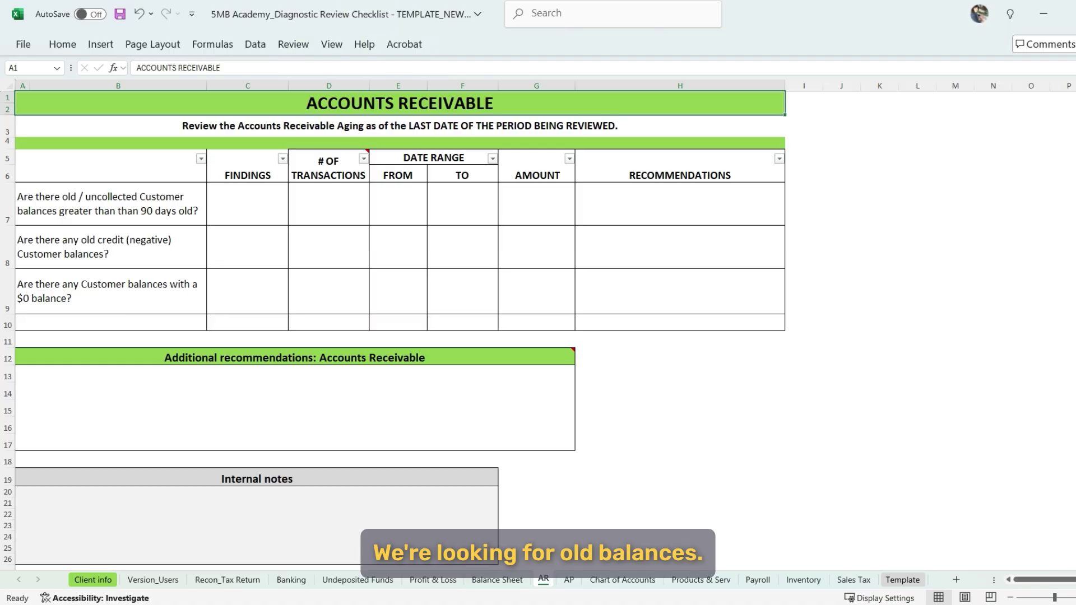
{"action": "left_click", "coordinate": [110, 203]}
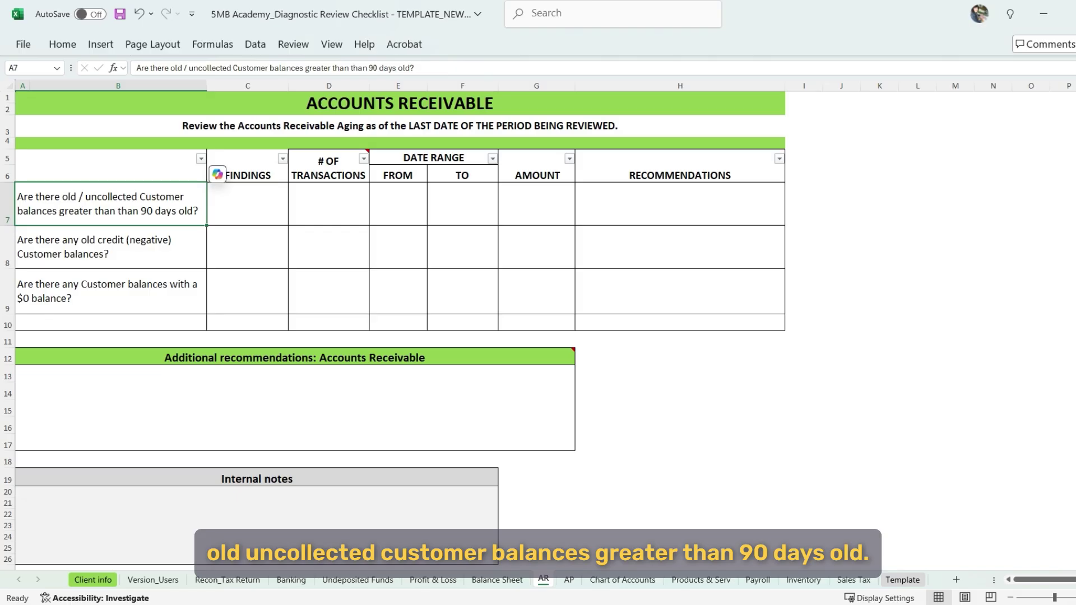
{"action": "left_click", "coordinate": [247, 203]}
{"action": "key", "text": "alt+Down"}
{"action": "key", "text": "Down"}
{"action": "key", "text": "Return"}
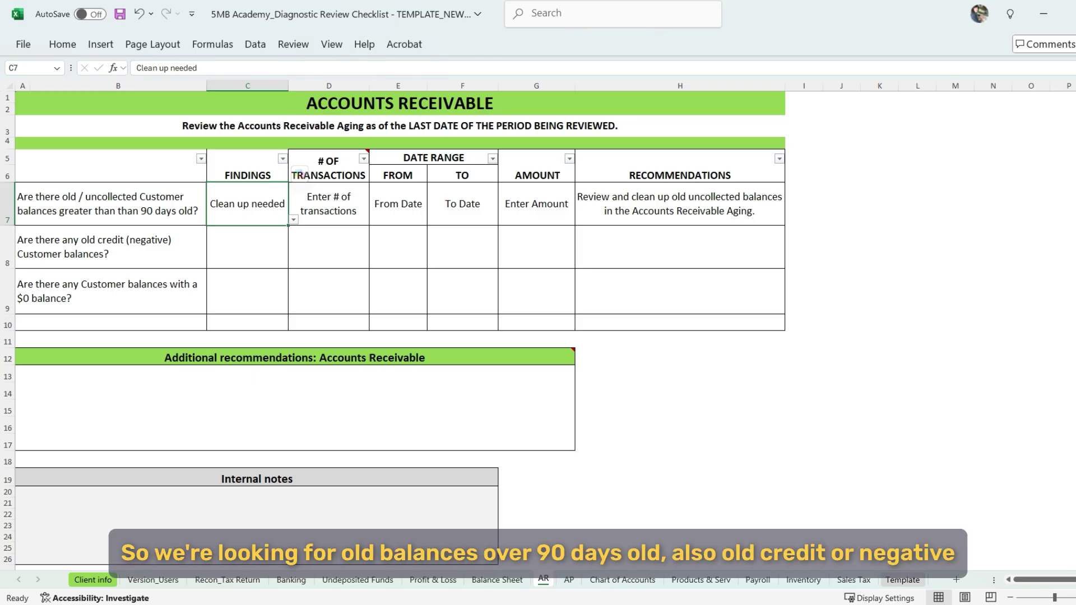
{"action": "left_click", "coordinate": [110, 247]}
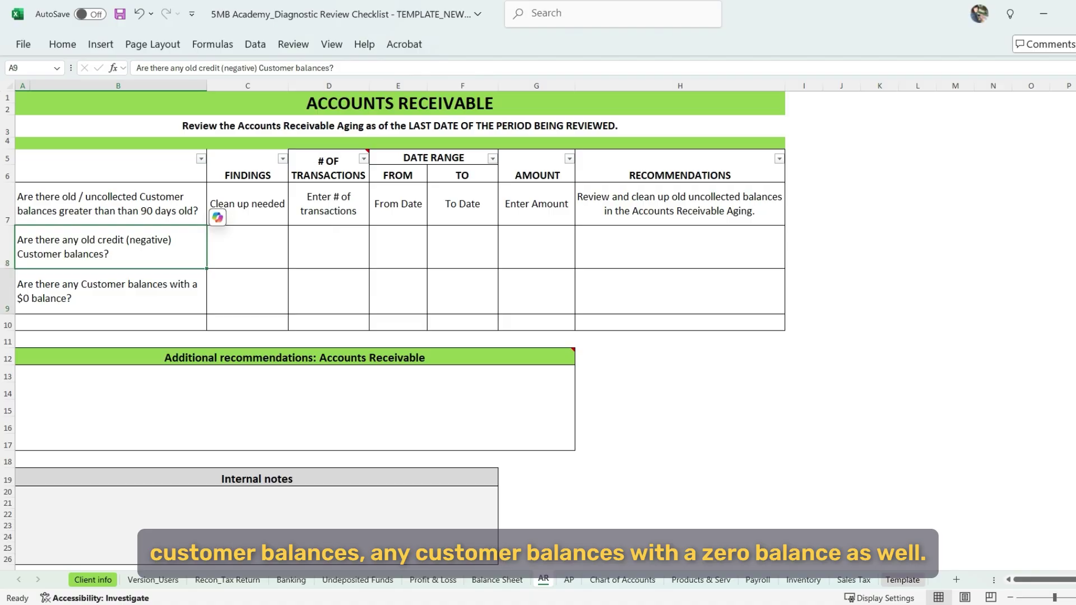
{"action": "left_click", "coordinate": [110, 292]}
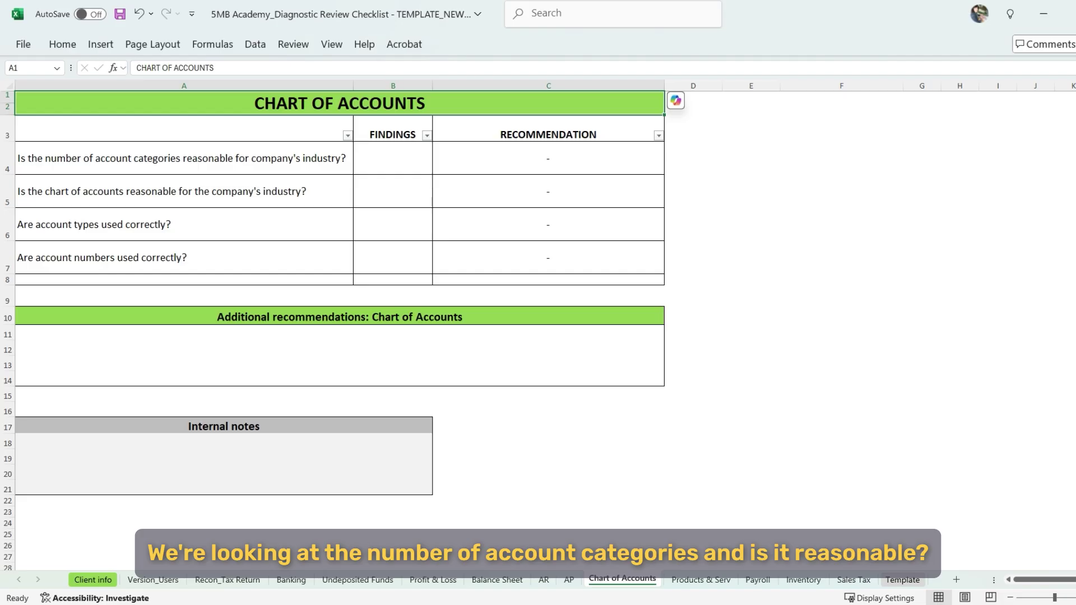
Go through the reasonableness, account types and account numbers questions in A5–A7.
{"action": "left_click", "coordinate": [184, 191]}
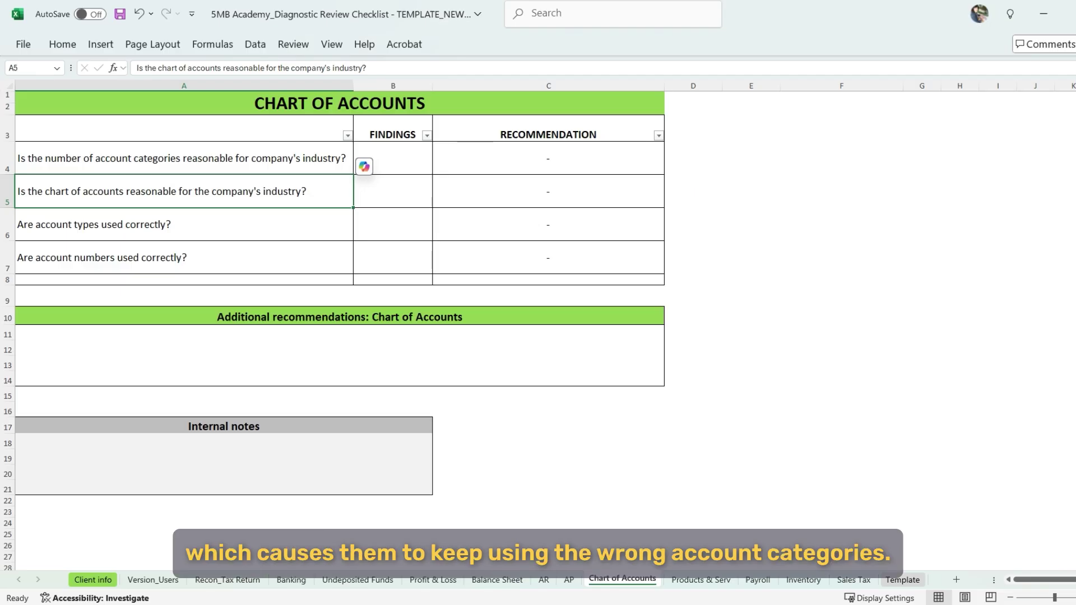
{"action": "left_click", "coordinate": [184, 224]}
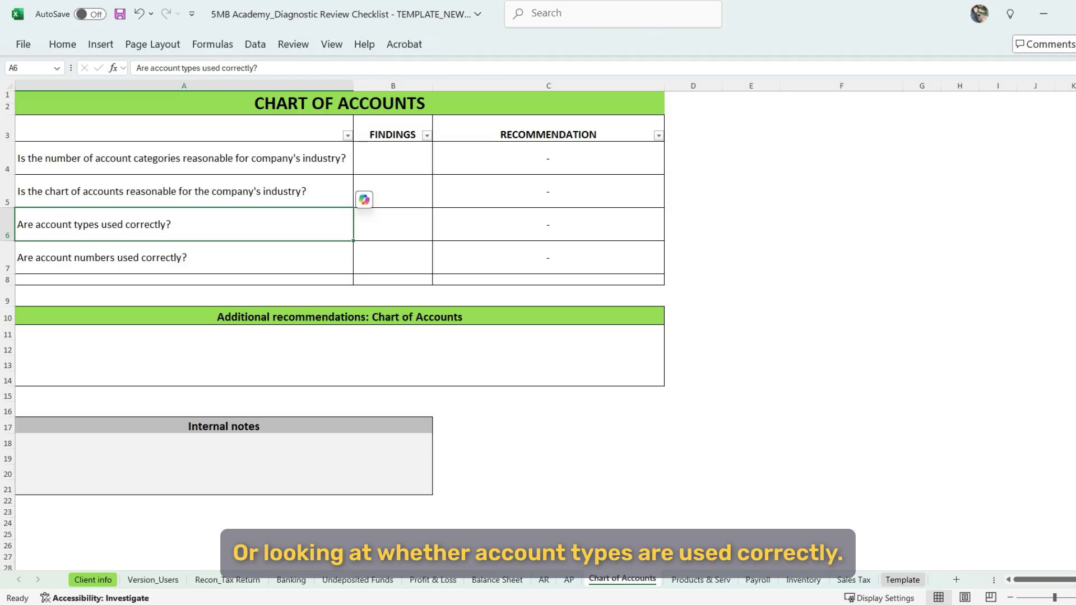
{"action": "left_click", "coordinate": [184, 257]}
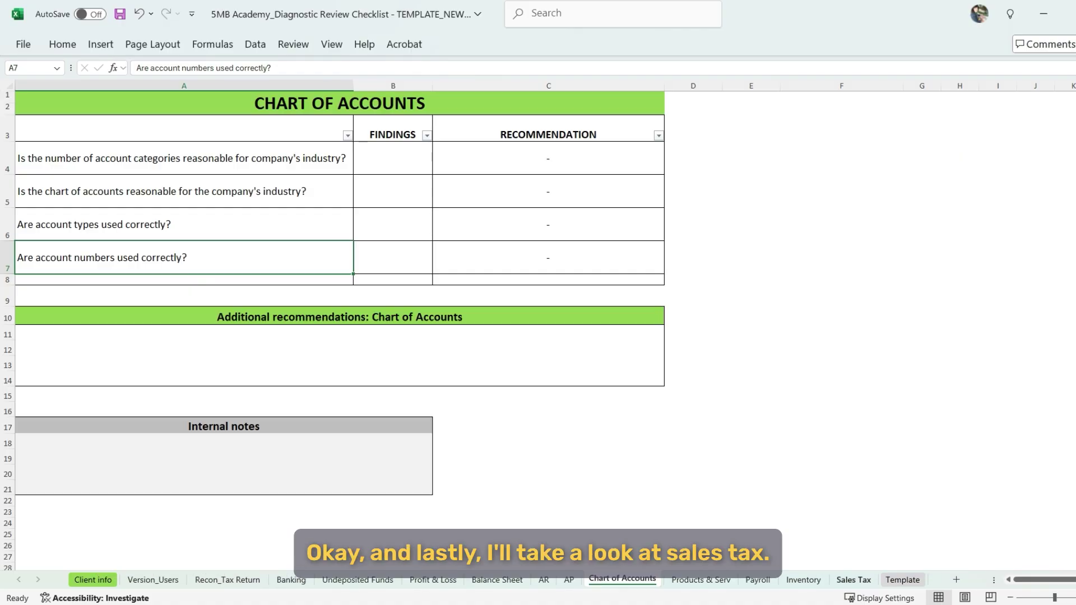
On the Sales Tax sheet, go through answer cells B4–B6 and review questions A9–A10.
{"action": "left_click", "coordinate": [854, 580]}
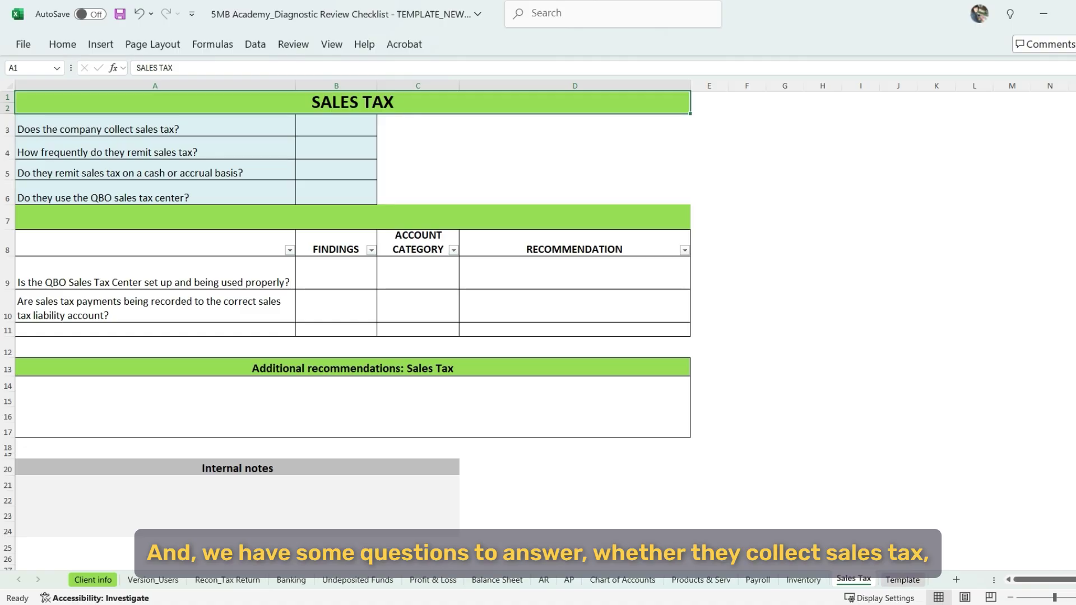
{"action": "left_click", "coordinate": [336, 148]}
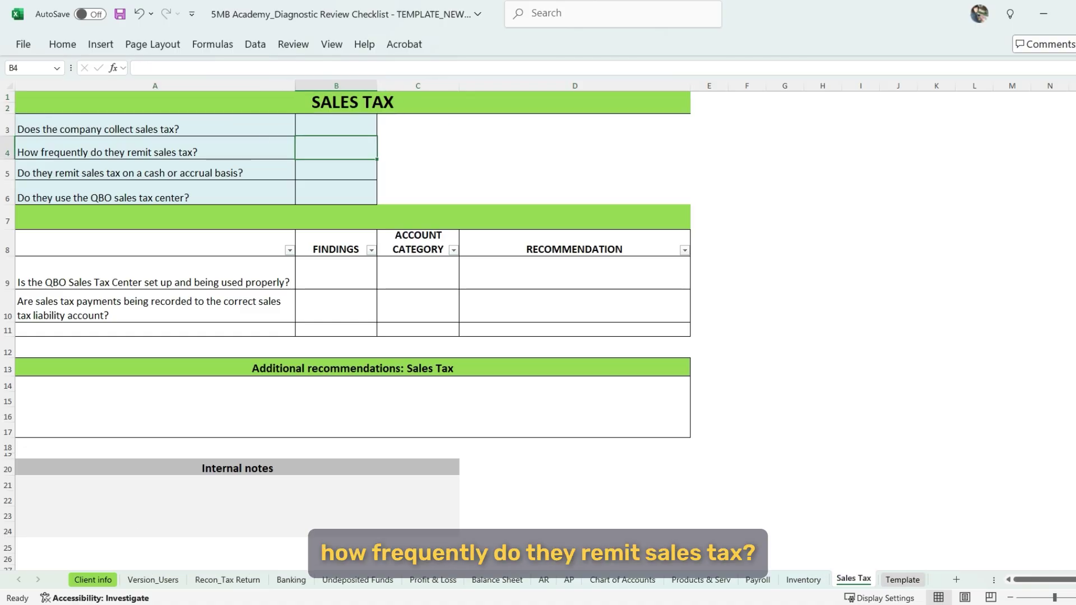
{"action": "left_click", "coordinate": [337, 169]}
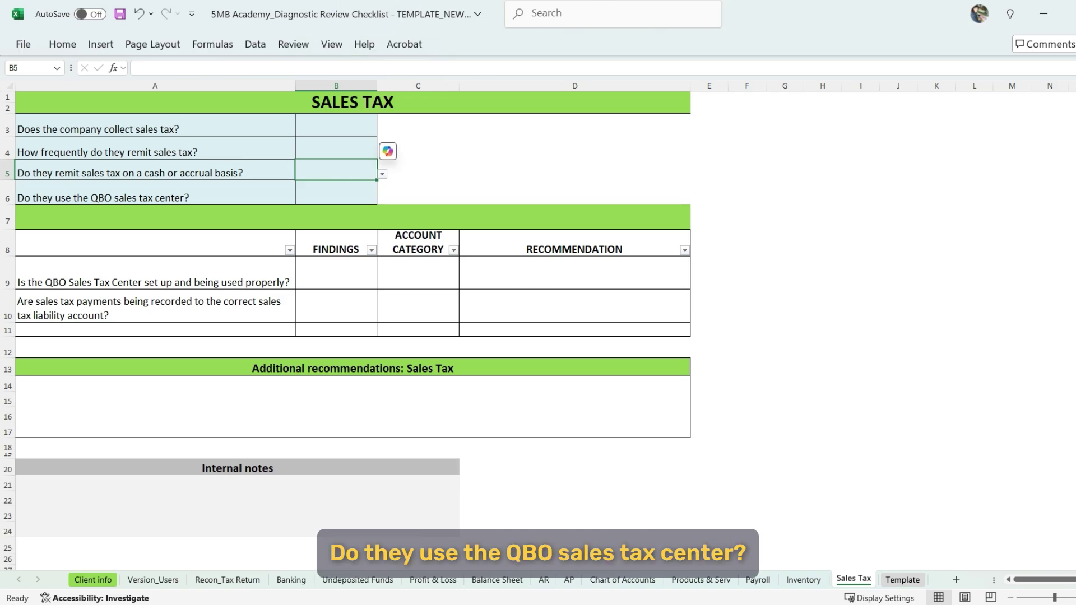
{"action": "left_click", "coordinate": [337, 193]}
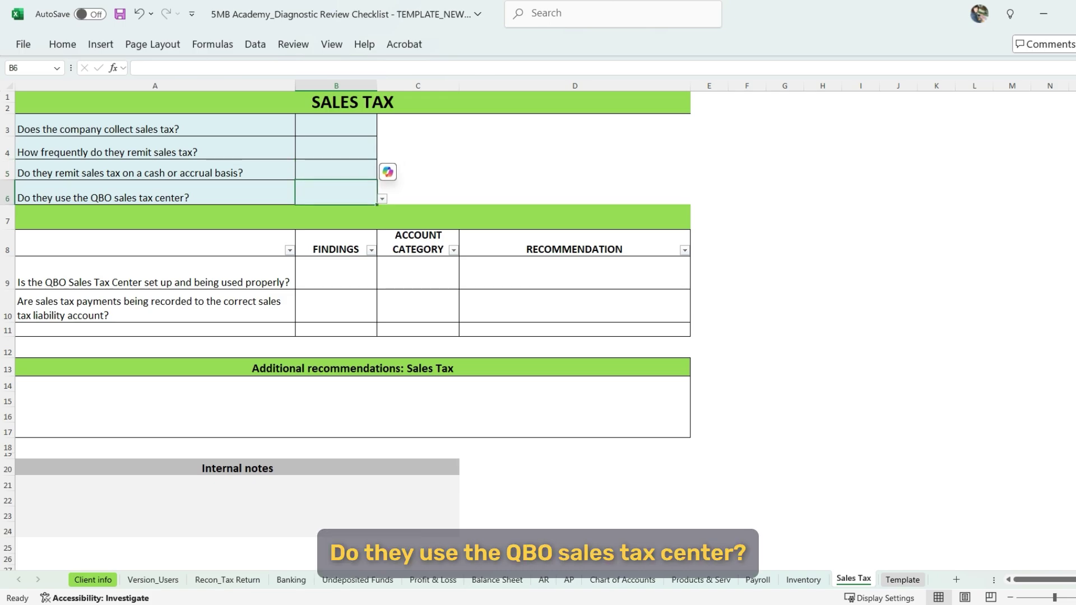
{"action": "left_click", "coordinate": [155, 275]}
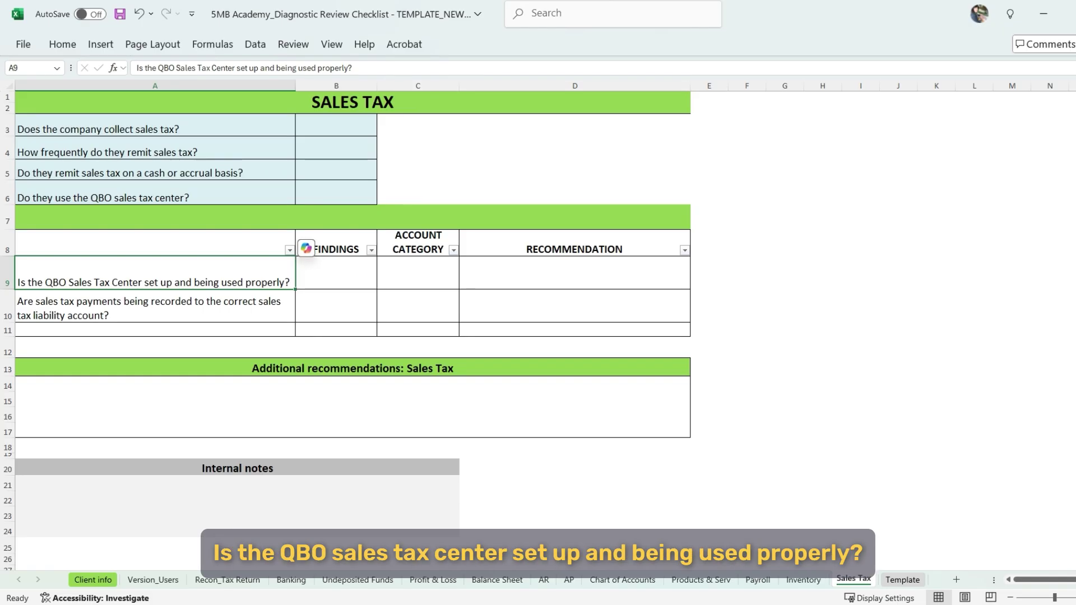
{"action": "left_click", "coordinate": [154, 308]}
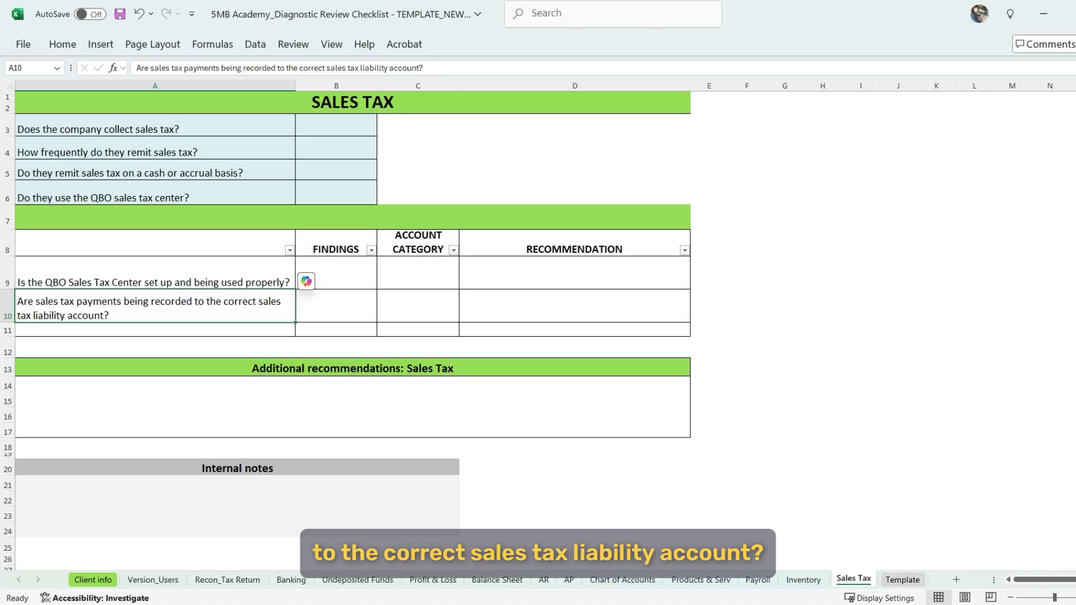
Switch to the Template sheet.
{"action": "left_click", "coordinate": [903, 580]}
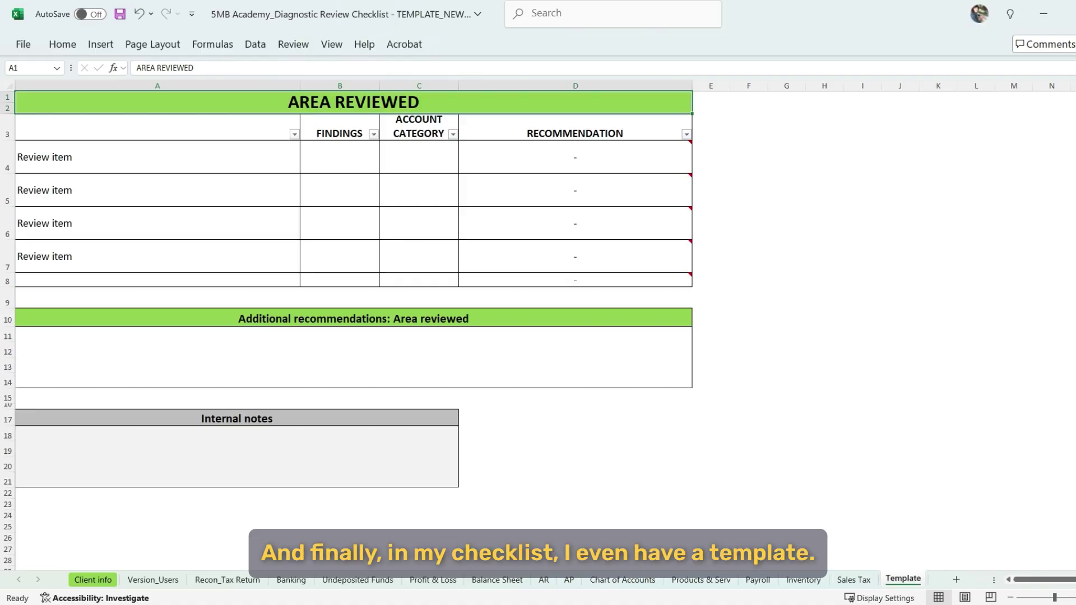